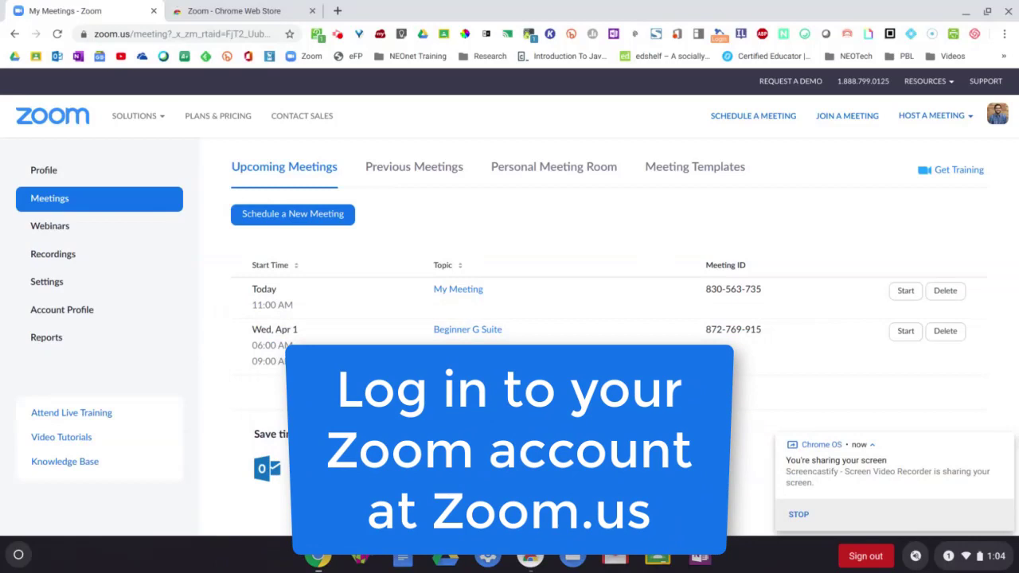
Step: Open the form for scheduling a meeting and turn on automatic recording on the local computer
{"action": "mouse_move", "coordinate": [927, 80]}
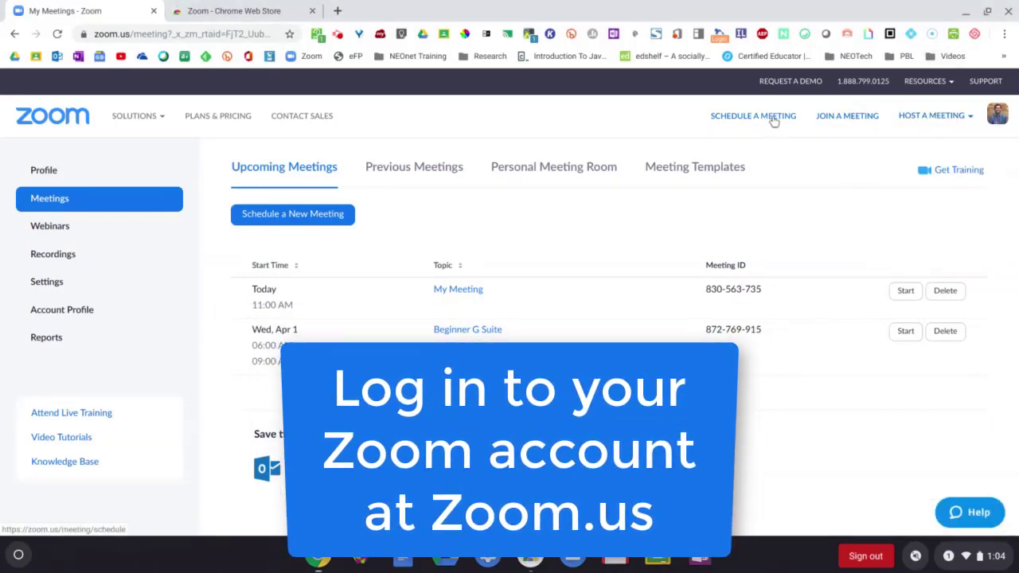
{"action": "left_click", "coordinate": [747, 121]}
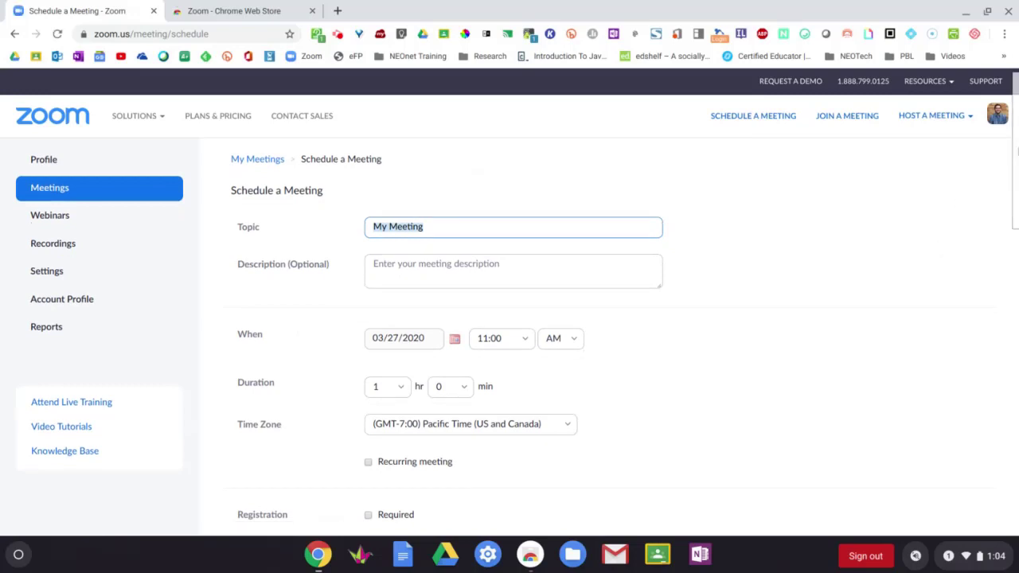
{"action": "left_click_drag", "start_coordinate": [1016, 151], "coordinate": [993, 365]}
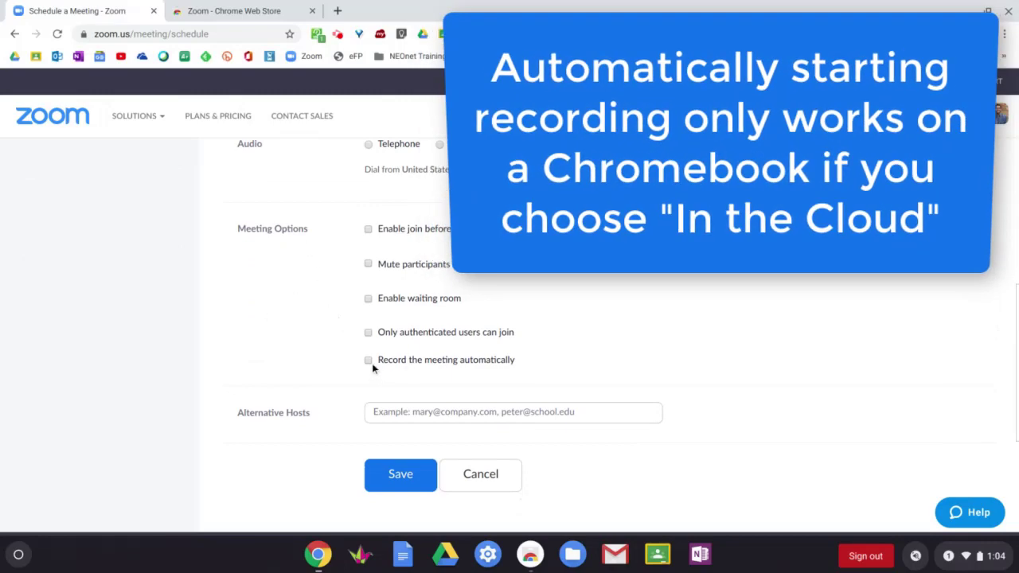
{"action": "left_click", "coordinate": [368, 362]}
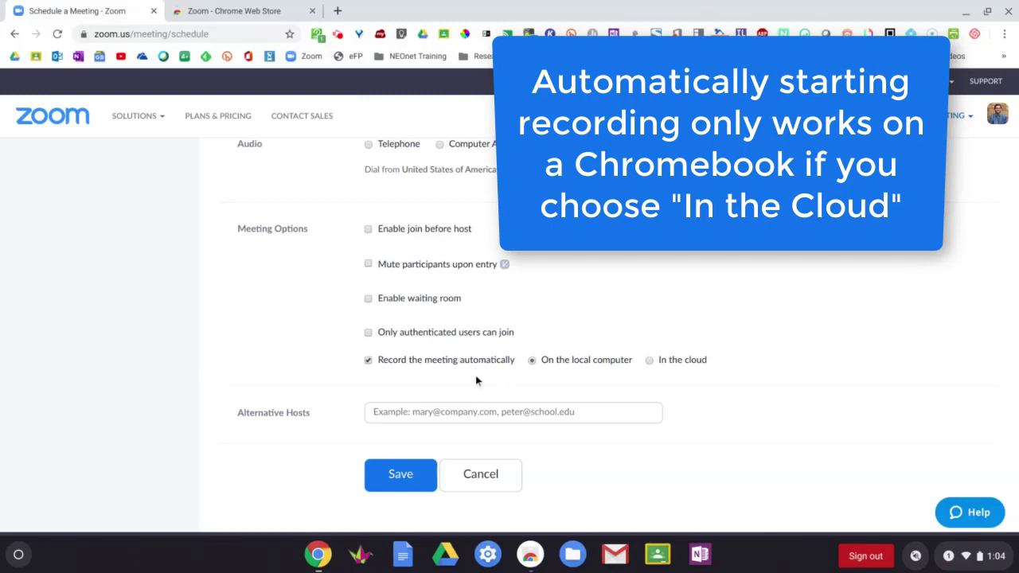
{"action": "left_click_drag", "start_coordinate": [609, 361], "coordinate": [562, 370]}
{"action": "left_click", "coordinate": [562, 371]}
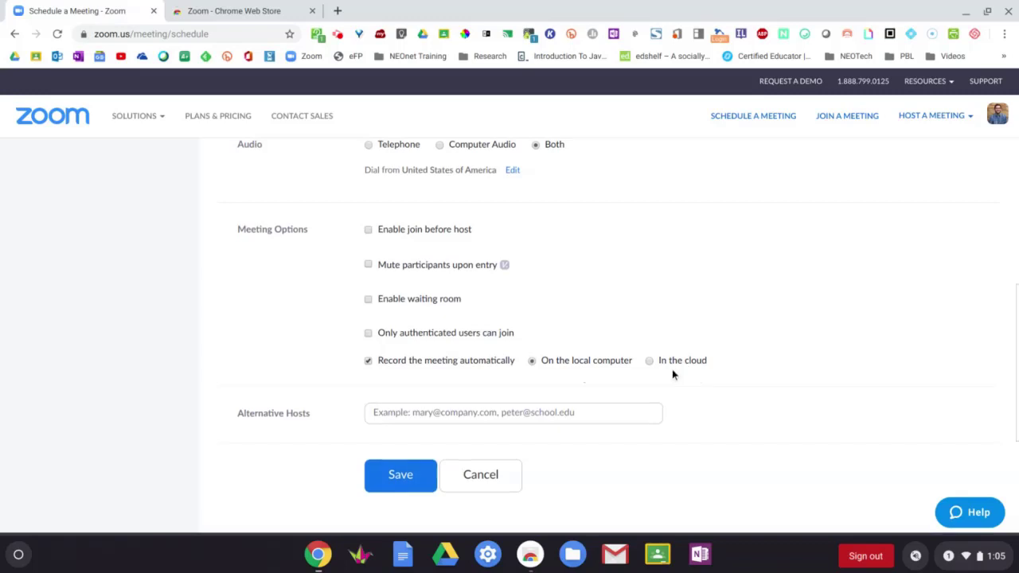
Step: Review the options for hosting a meeting and the Zoom app's page in the Chrome Web Store
{"action": "scroll", "coordinate": [732, 312], "scroll_direction": "up", "scroll_amount": 8}
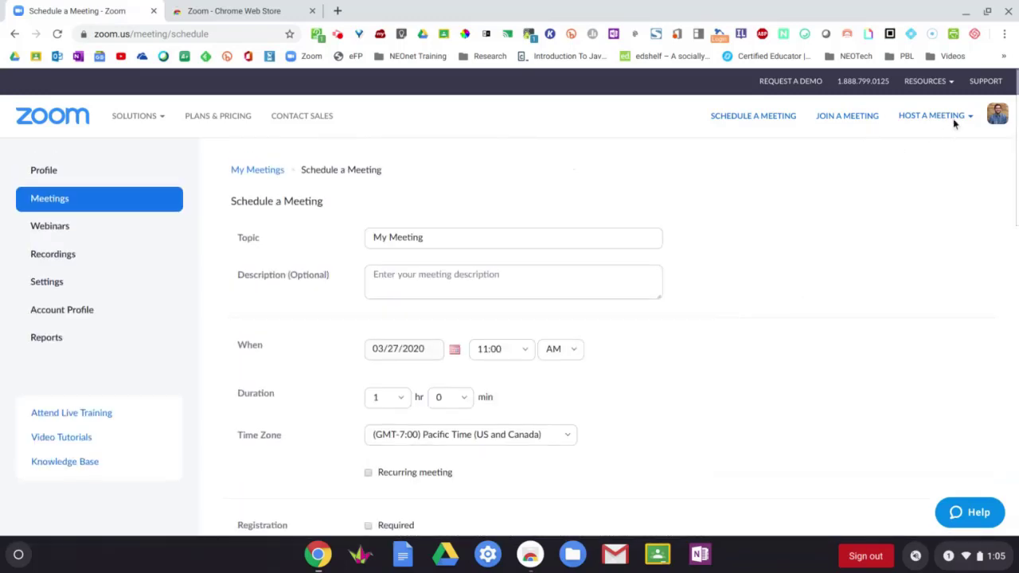
{"action": "mouse_move", "coordinate": [951, 117]}
{"action": "left_click", "coordinate": [273, 12]}
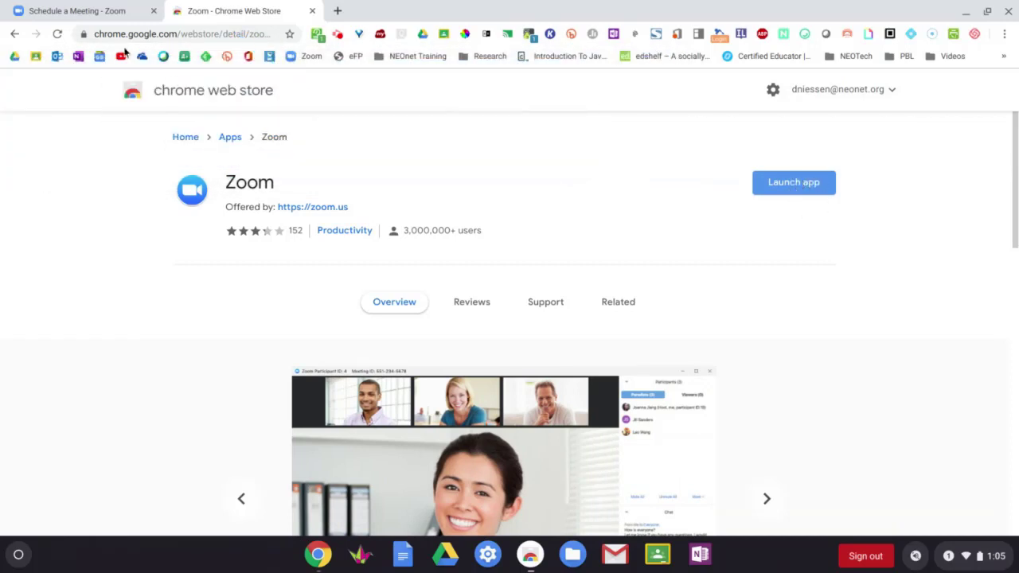
Step: Host a new Zoom meeting, show it full screen and start recording it to the cloud
{"action": "left_click", "coordinate": [100, 12]}
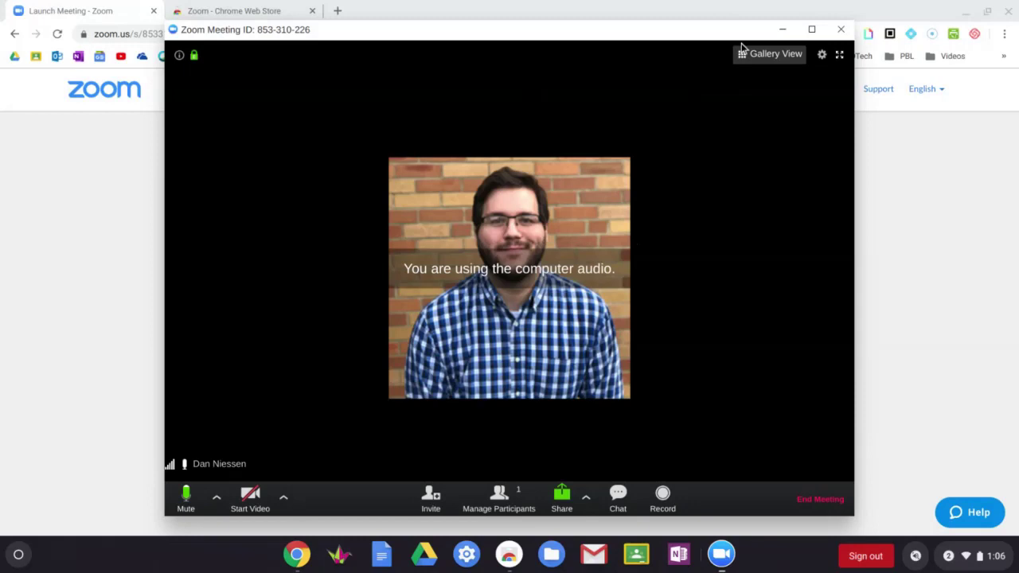
{"action": "left_click", "coordinate": [813, 30]}
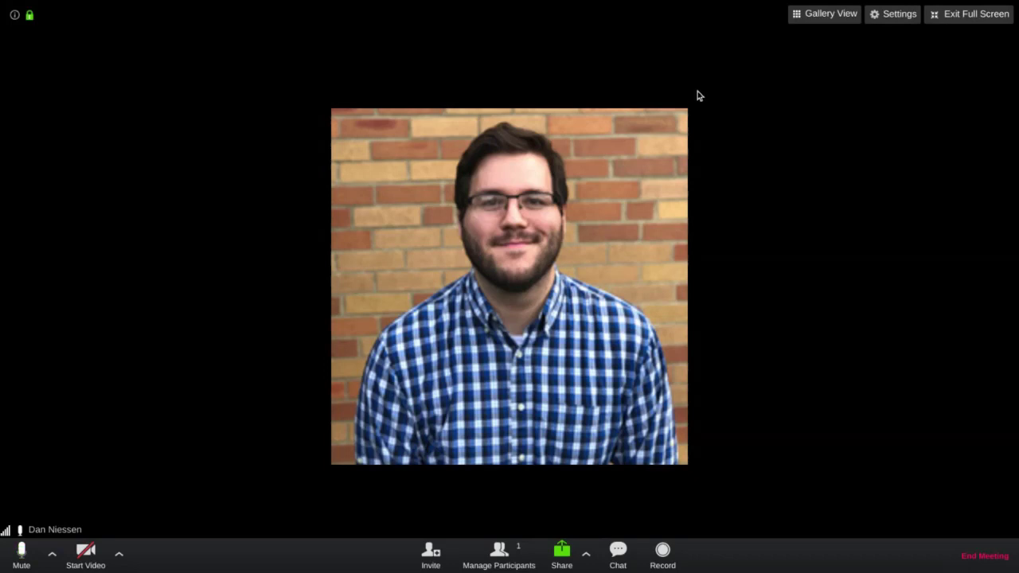
{"action": "left_click", "coordinate": [675, 560]}
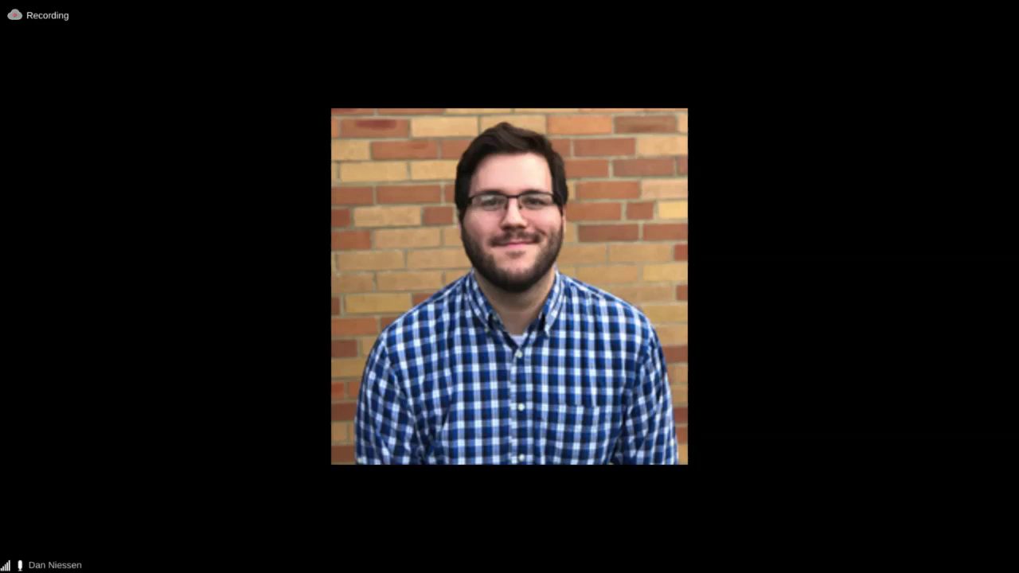
Step: End the recorded meeting for all participants
{"action": "mouse_move", "coordinate": [788, 453]}
{"action": "mouse_move", "coordinate": [302, 352]}
{"action": "mouse_move", "coordinate": [612, 221]}
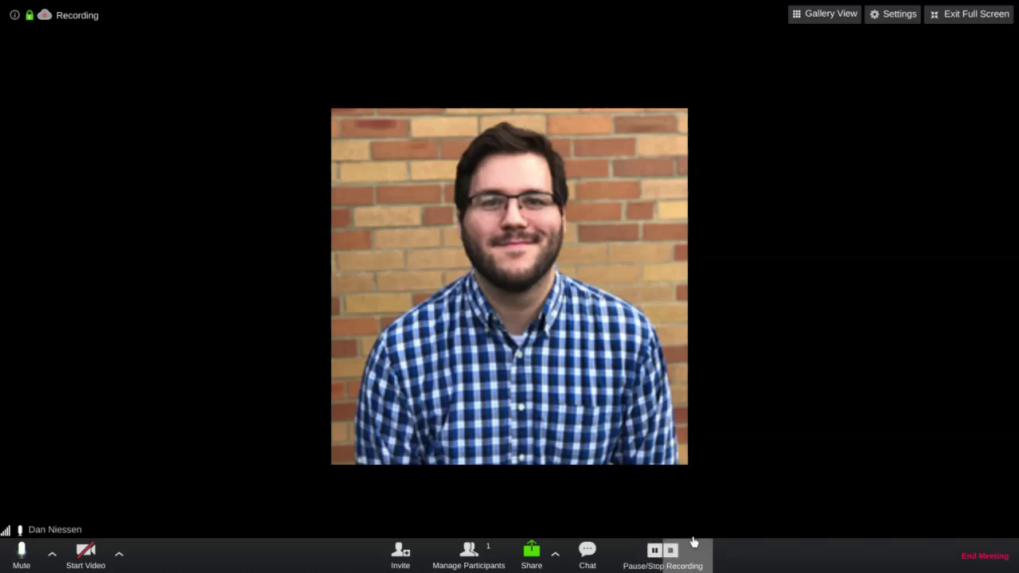
{"action": "left_click", "coordinate": [984, 564]}
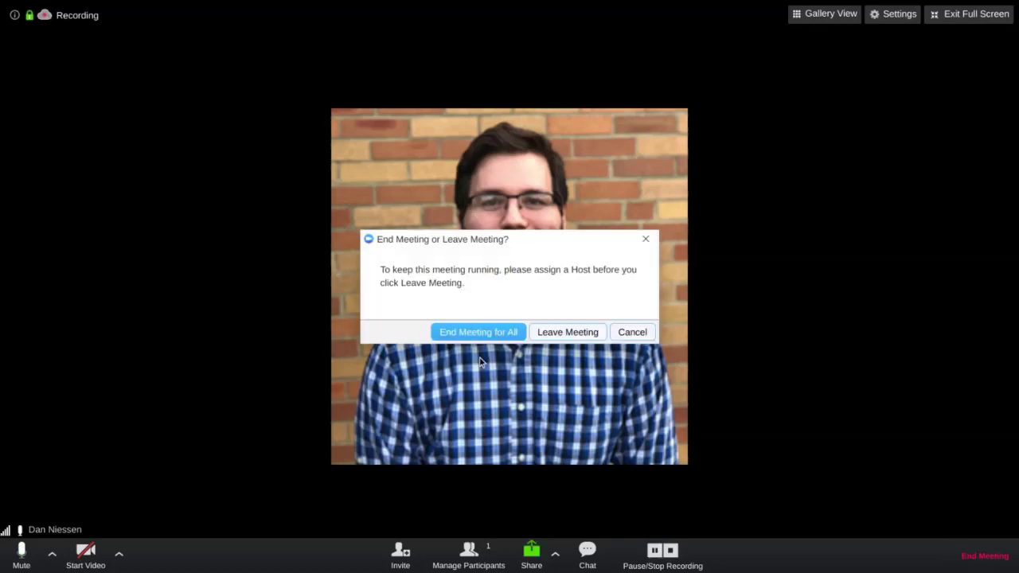
{"action": "left_click", "coordinate": [477, 325]}
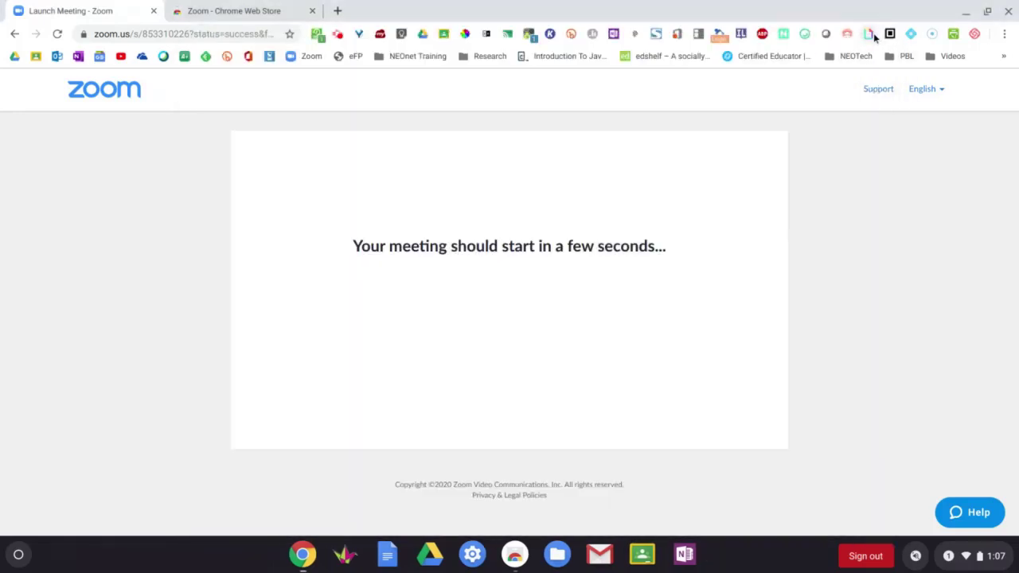
Step: Open the cloud recordings list in the Zoom web account
{"action": "left_click", "coordinate": [306, 56]}
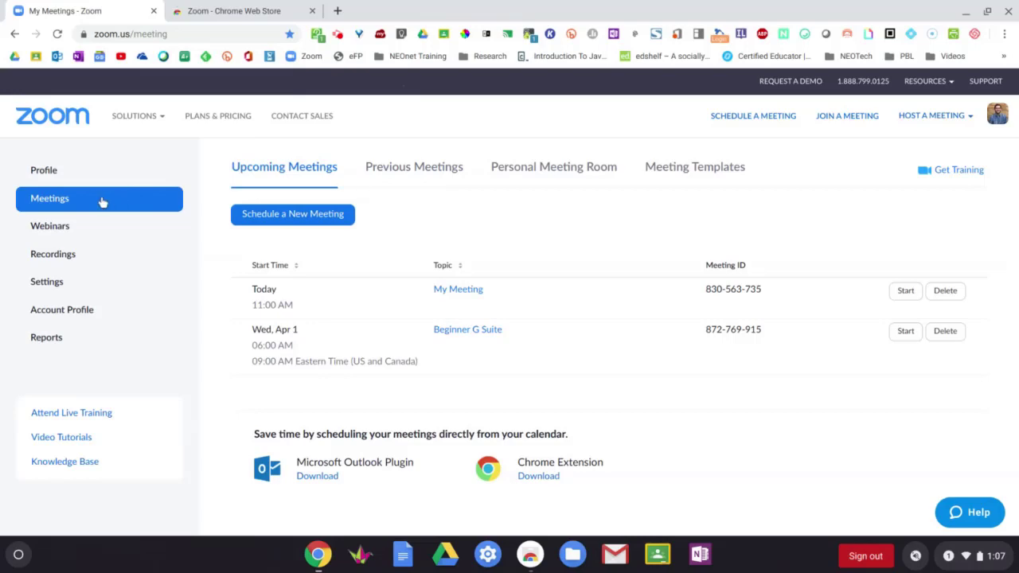
{"action": "left_click", "coordinate": [45, 261]}
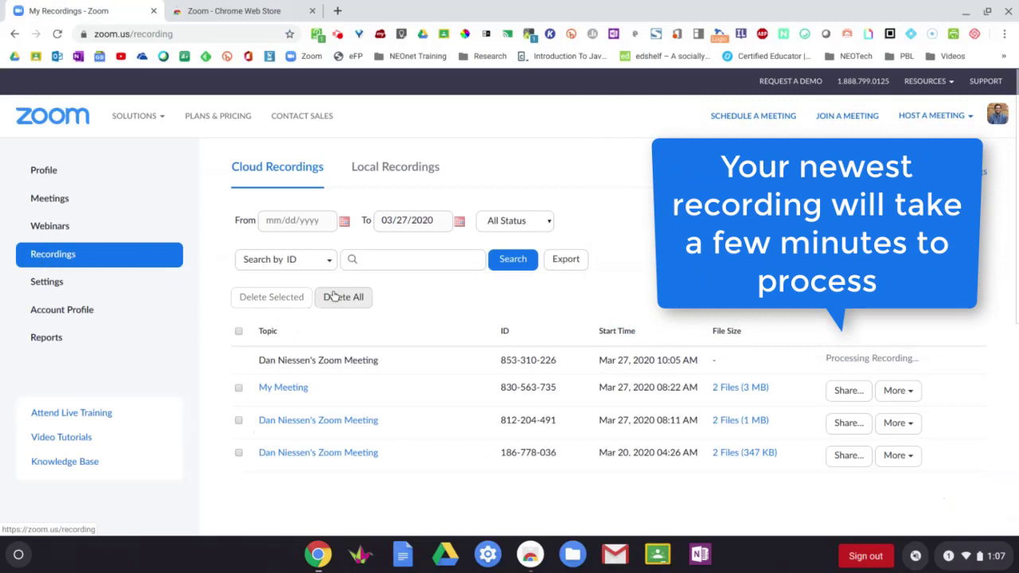
{"action": "left_click", "coordinate": [274, 173]}
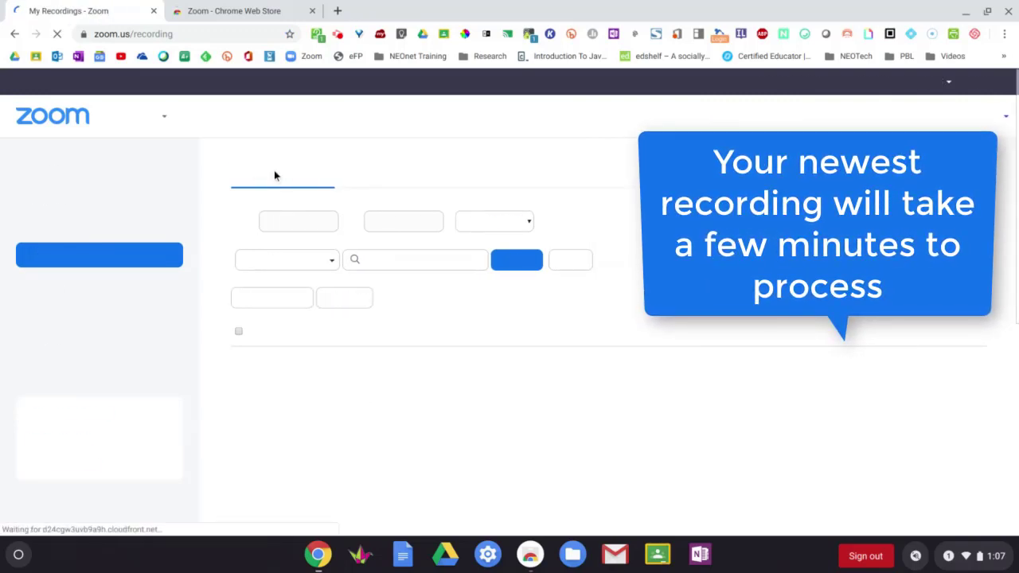
Step: Check which client versions support local recordings and return to the cloud recordings
{"action": "left_click", "coordinate": [389, 168]}
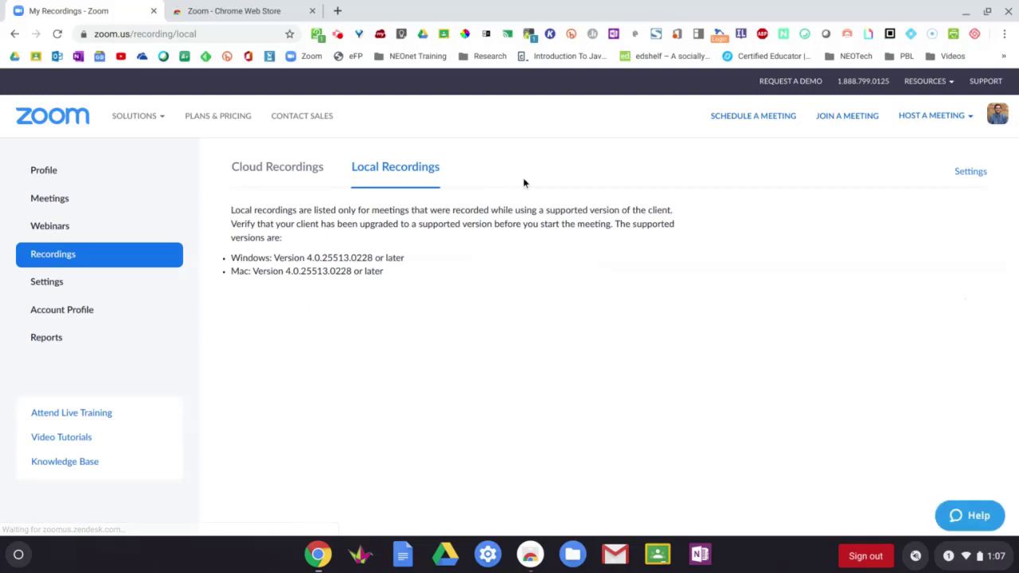
{"action": "left_click_drag", "start_coordinate": [391, 273], "coordinate": [212, 264]}
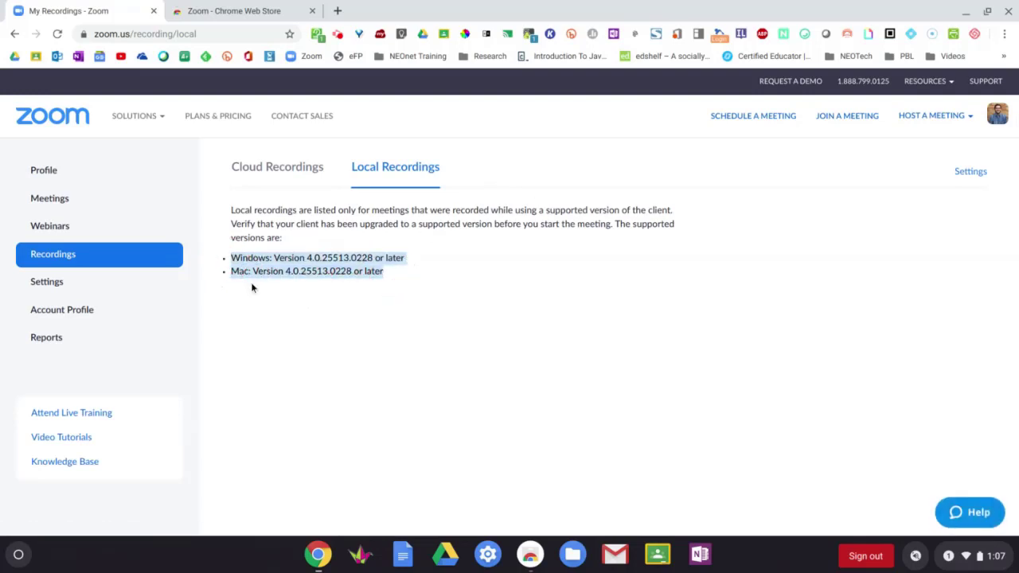
{"action": "left_click", "coordinate": [286, 173]}
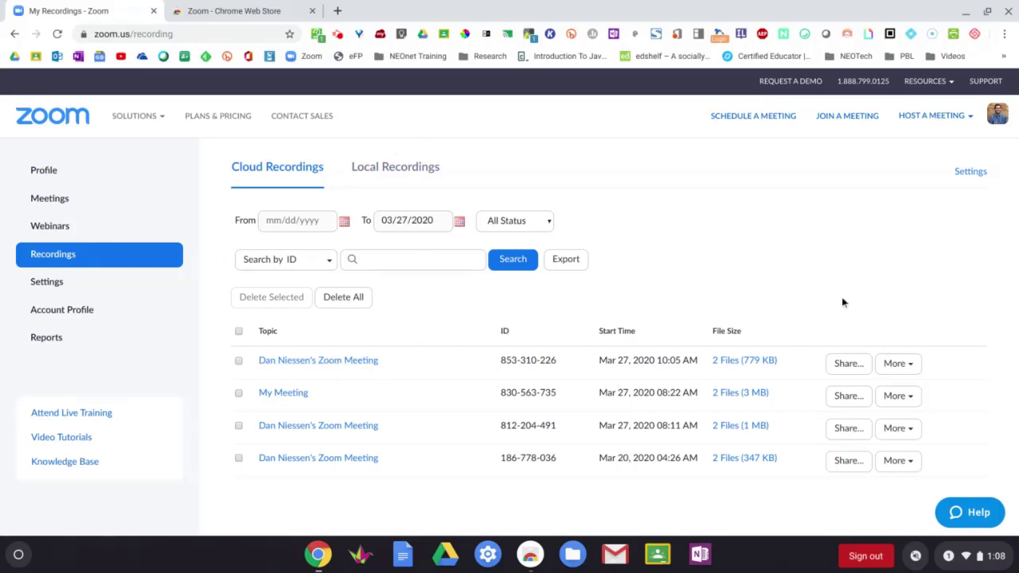
Step: Download the cloud recording from Mar 27, 2020 10:05 AM and copy the downloaded MP4 into Google Drive
{"action": "left_click", "coordinate": [910, 365]}
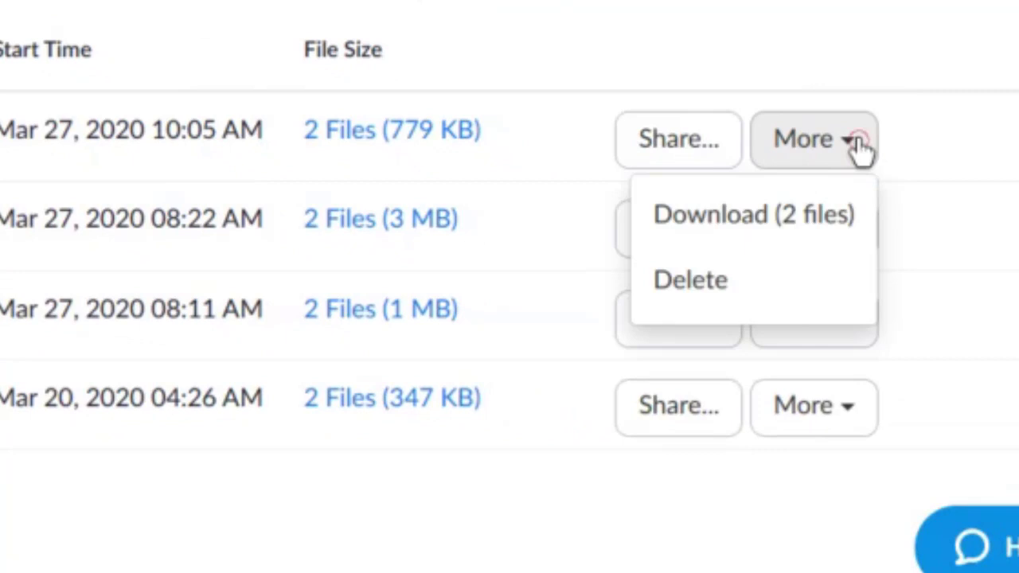
{"action": "left_click", "coordinate": [788, 234]}
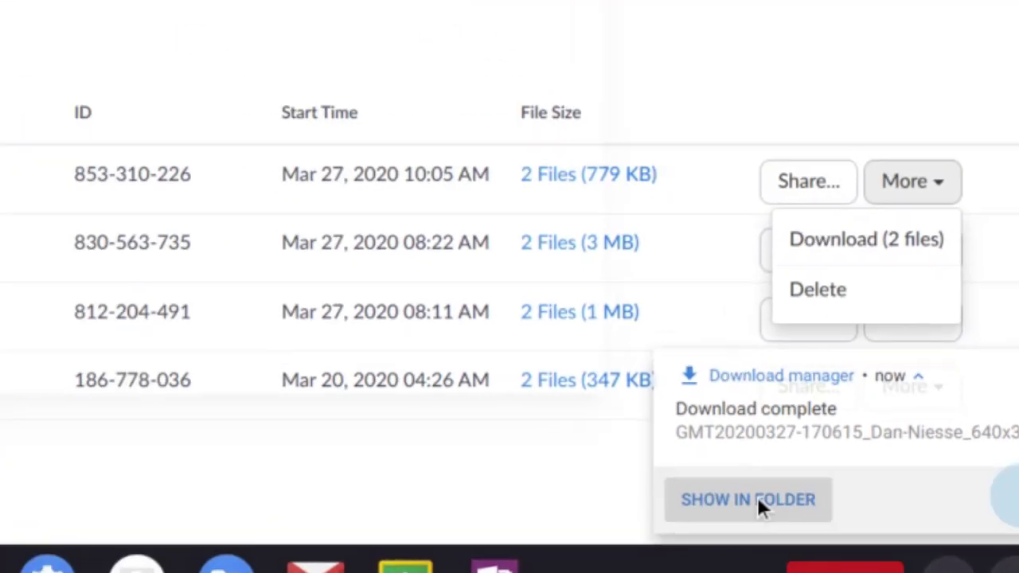
{"action": "left_click", "coordinate": [567, 411]}
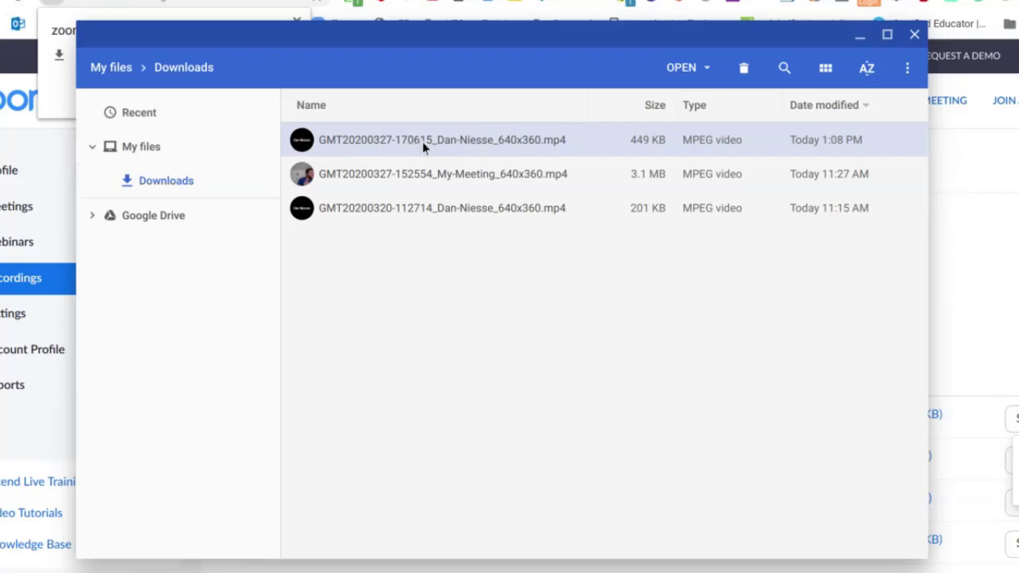
{"action": "left_click_drag", "start_coordinate": [424, 148], "coordinate": [167, 219]}
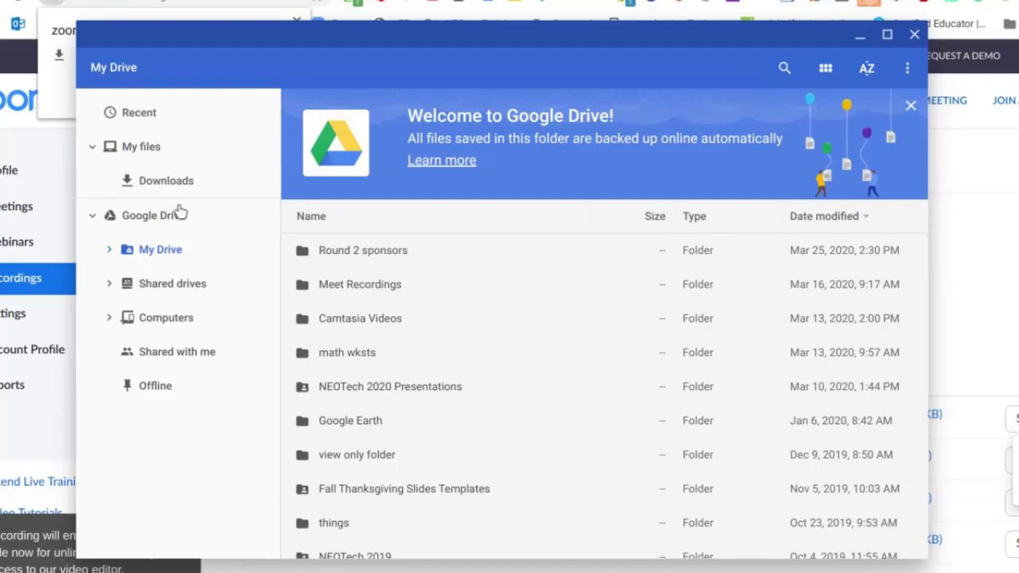
{"action": "left_click", "coordinate": [913, 35]}
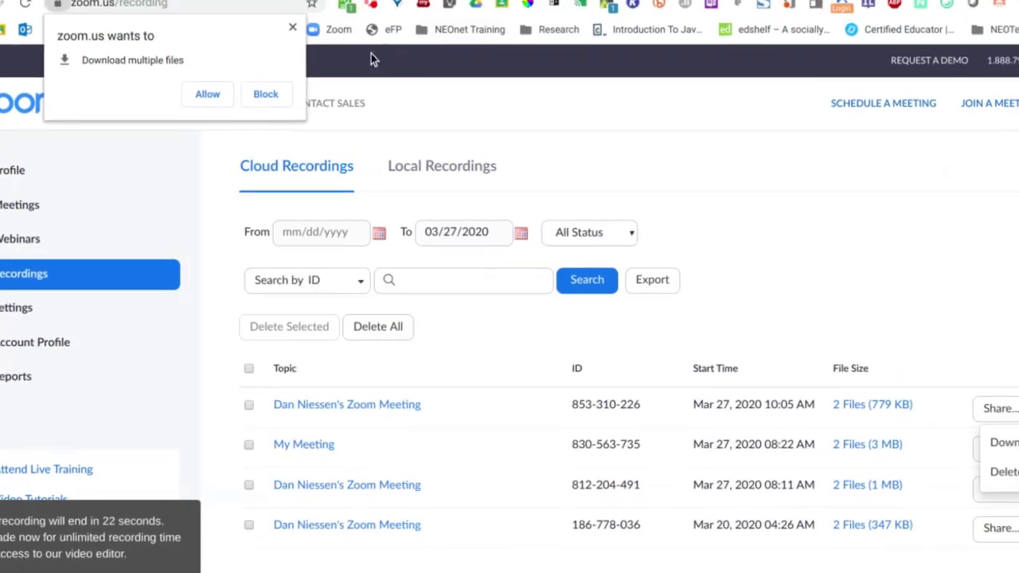
{"action": "left_click", "coordinate": [338, 11]}
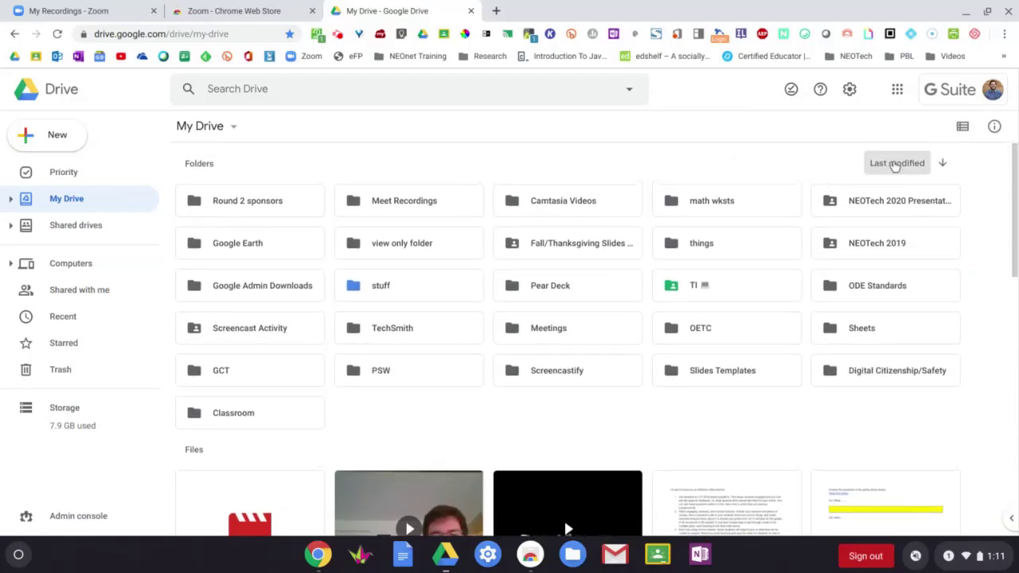
{"action": "left_click", "coordinate": [887, 167]}
{"action": "left_click", "coordinate": [800, 225]}
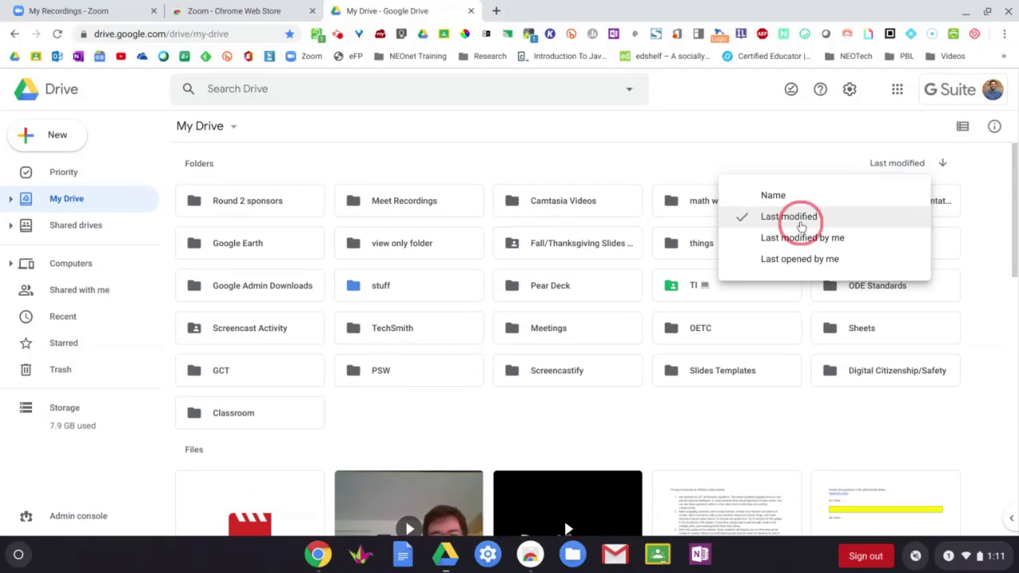
{"action": "scroll", "coordinate": [352, 370], "scroll_direction": "down", "scroll_amount": 3}
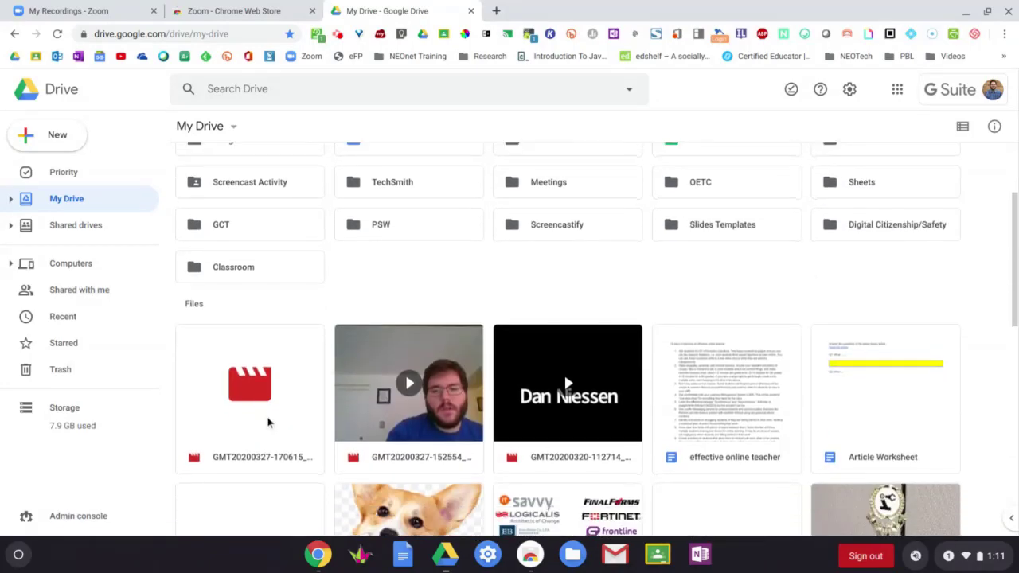
{"action": "double_click", "coordinate": [263, 406]}
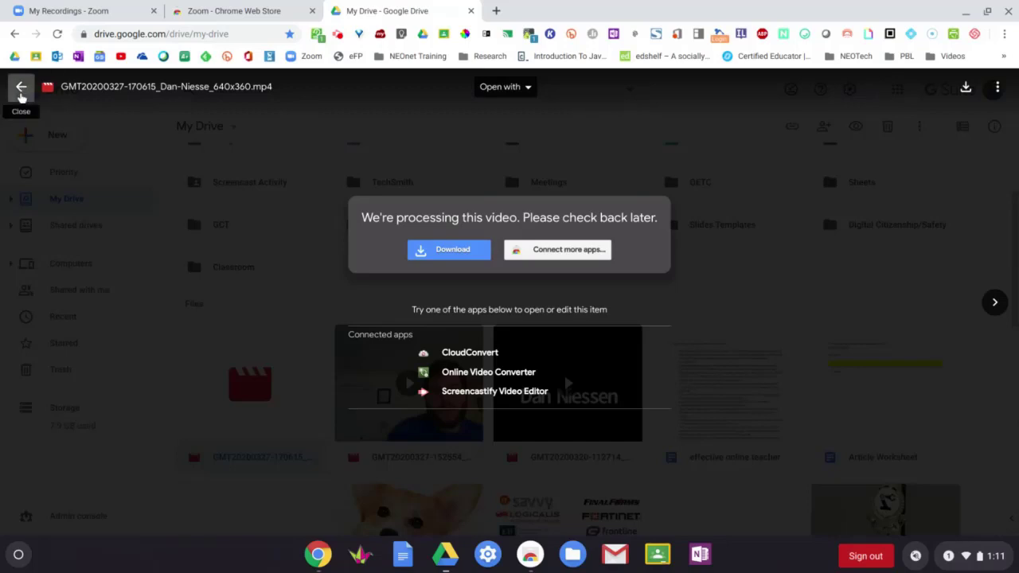
Step: Rename the opened recording as Demo video.mp4
{"action": "left_click", "coordinate": [997, 89]}
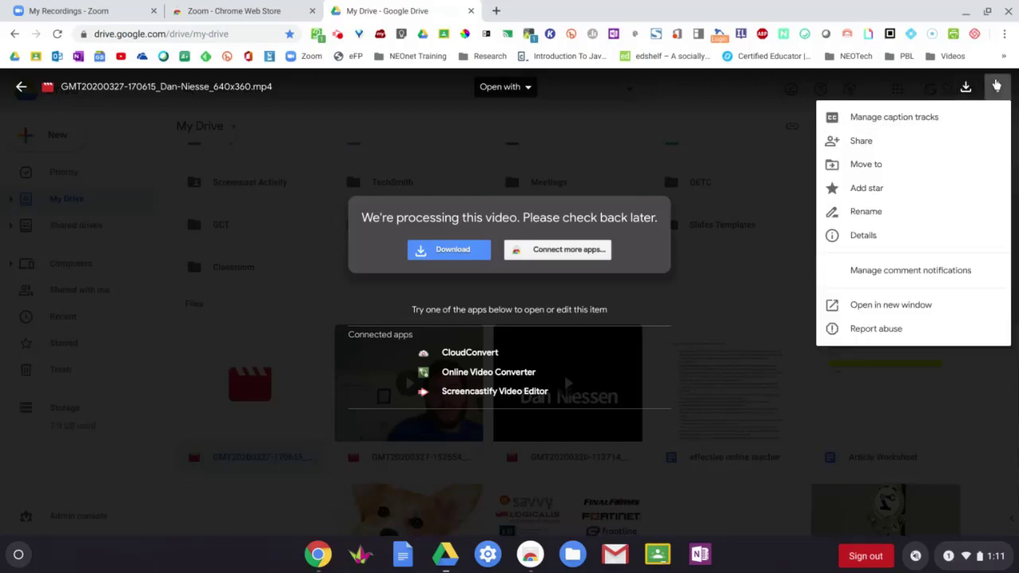
{"action": "left_click", "coordinate": [880, 215]}
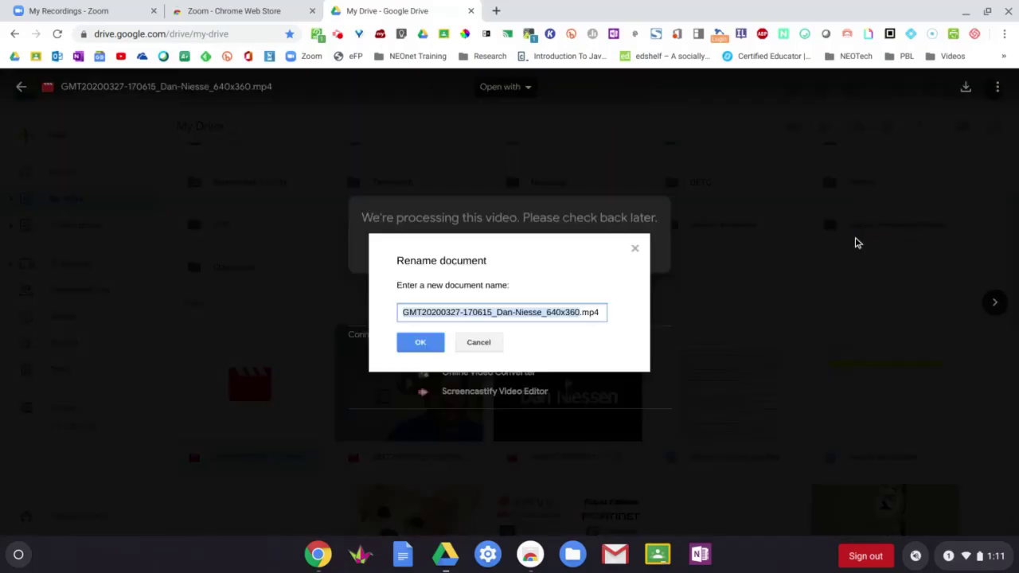
{"action": "type", "text": "Demo video"}
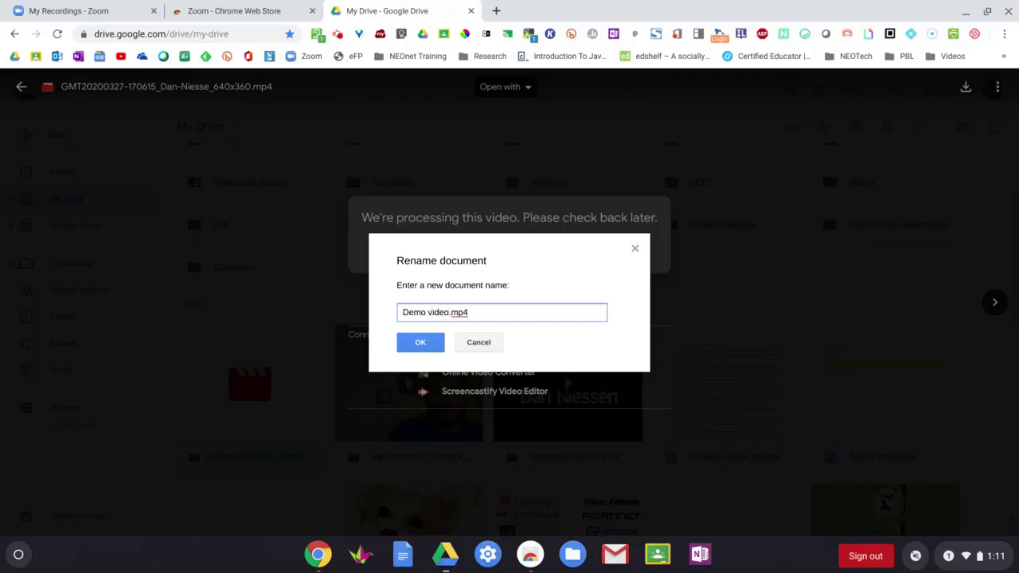
{"action": "left_click", "coordinate": [420, 349]}
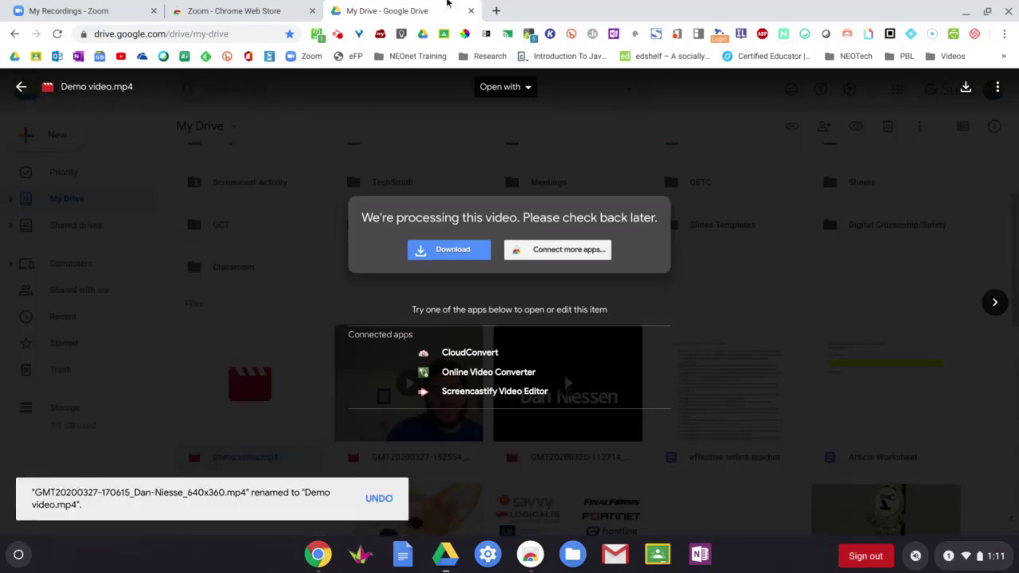
Step: Switch to Google Classroom in a new browser tab and open the Remote Learning Class
{"action": "left_click", "coordinate": [496, 11]}
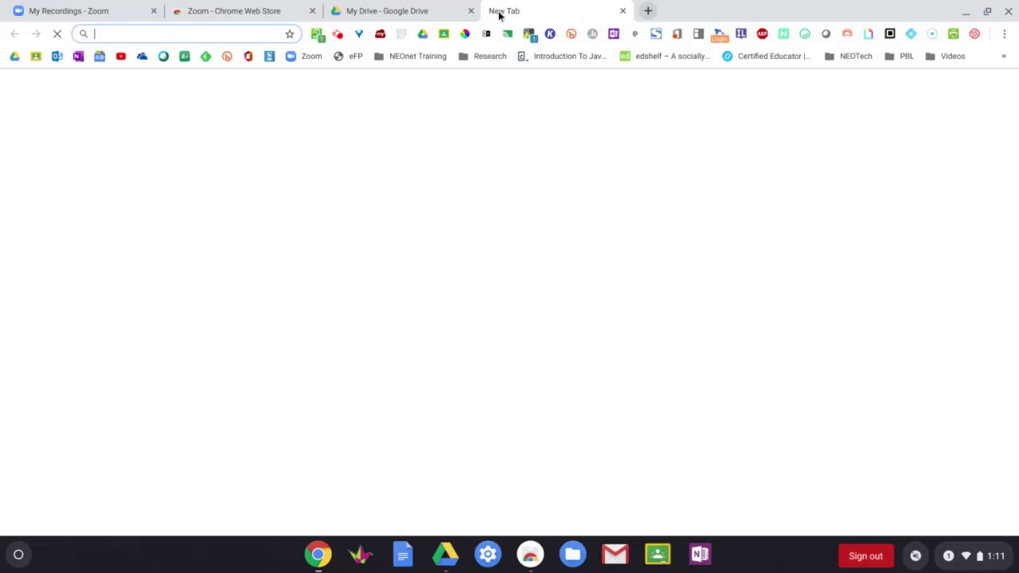
{"action": "left_click", "coordinate": [35, 55]}
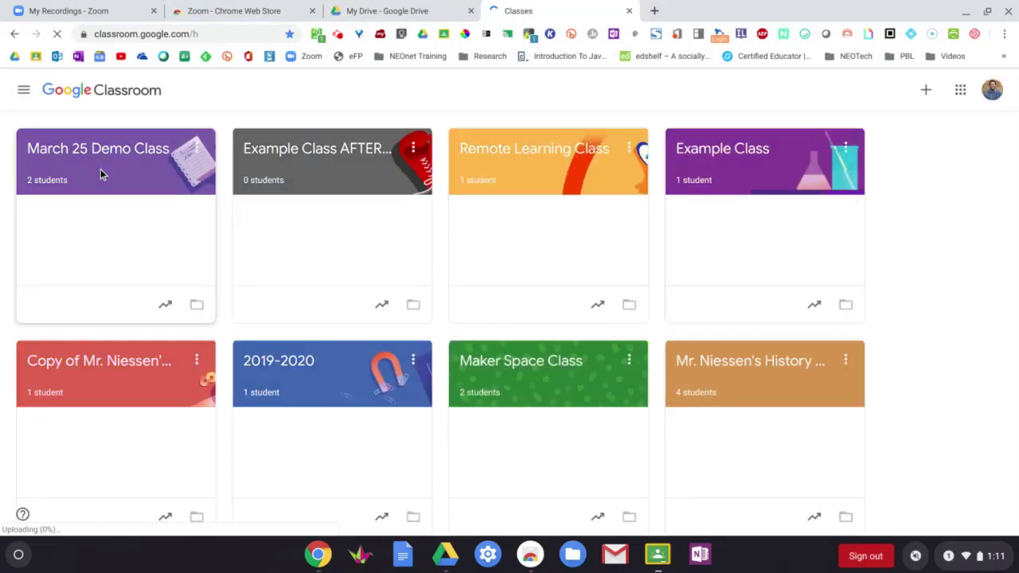
{"action": "left_click", "coordinate": [548, 148]}
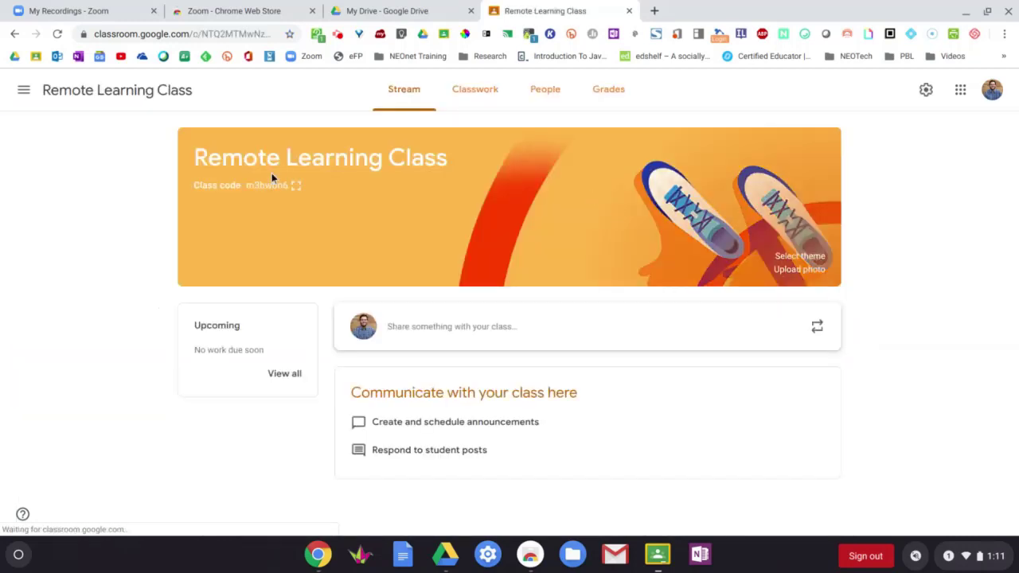
Step: Create a new material in the class's Classwork section and title it Demo video
{"action": "left_click", "coordinate": [474, 93]}
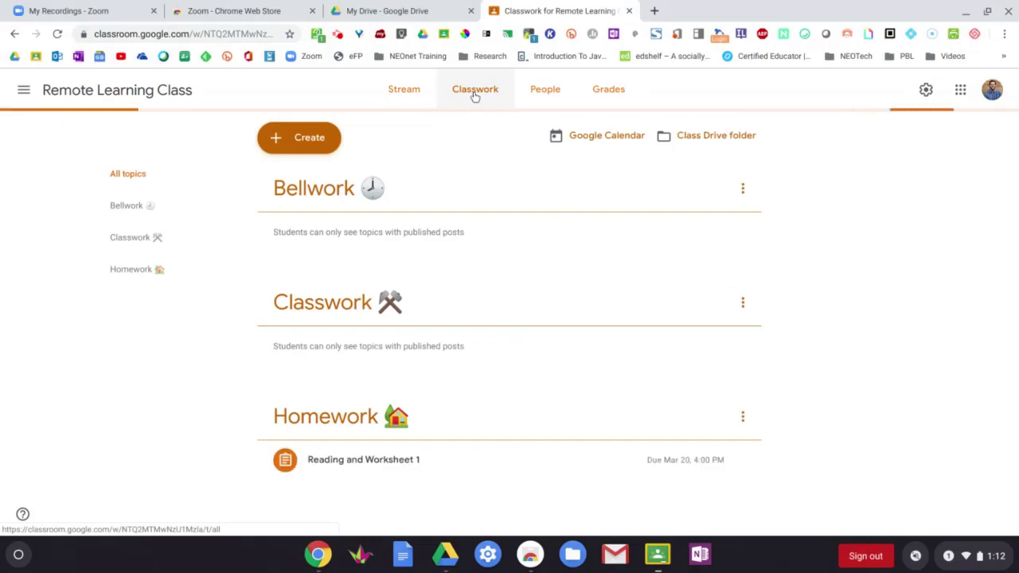
{"action": "left_click", "coordinate": [301, 143]}
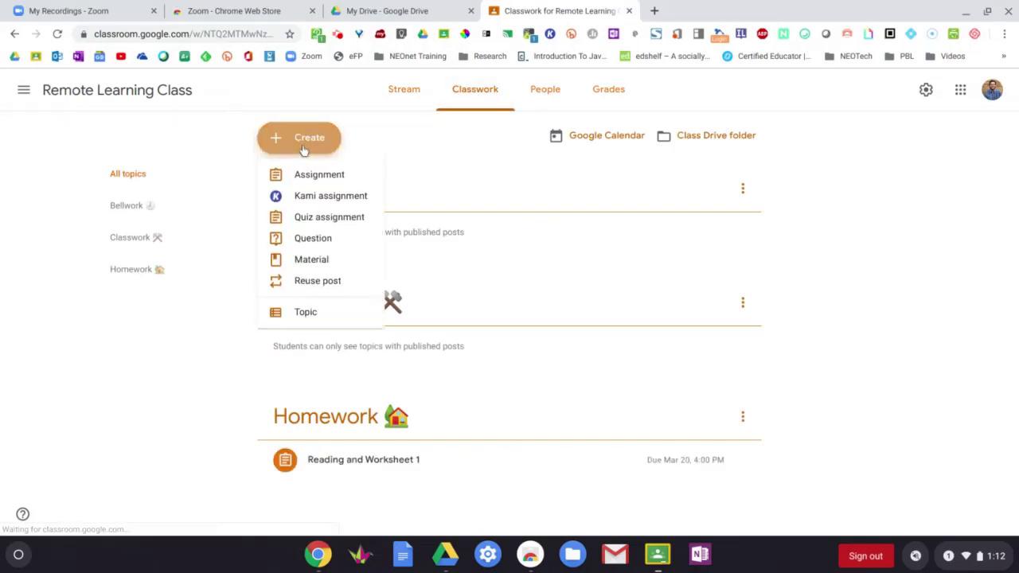
{"action": "left_click", "coordinate": [322, 260]}
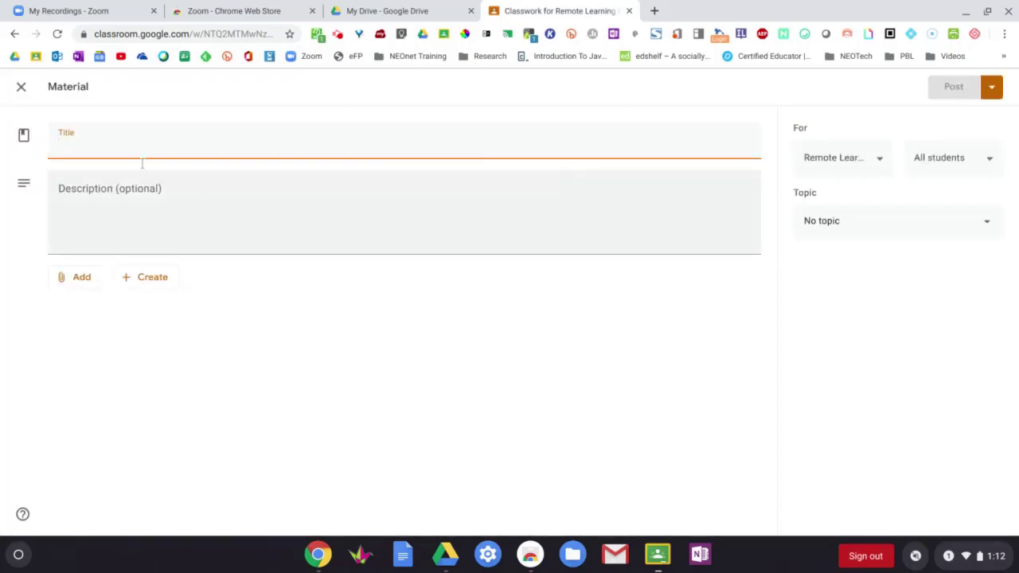
{"action": "type", "text": "Demo video"}
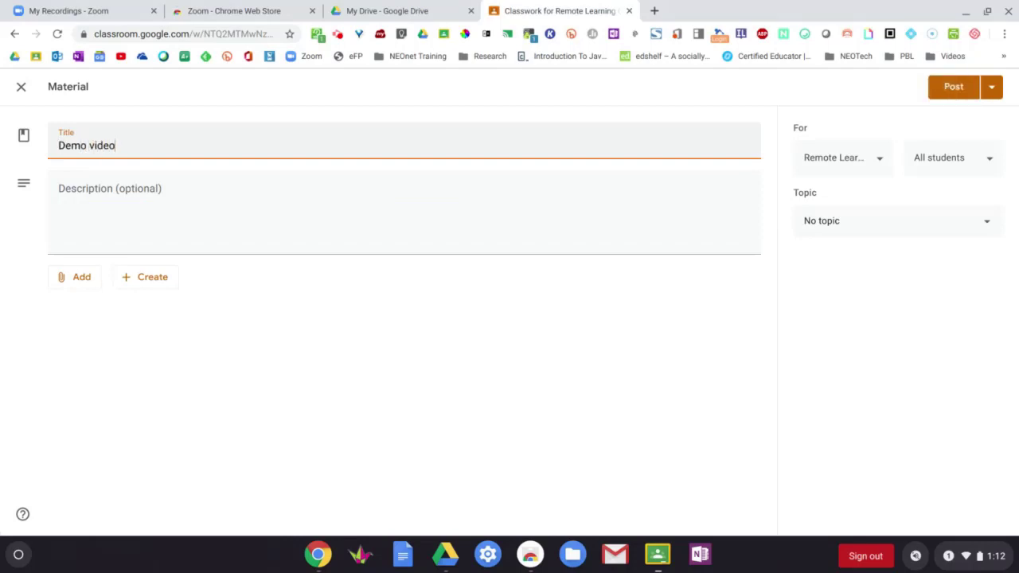
Step: Attach Demo video.mp4 from the recent Google Drive files to the material and post it to the class
{"action": "left_click", "coordinate": [73, 282]}
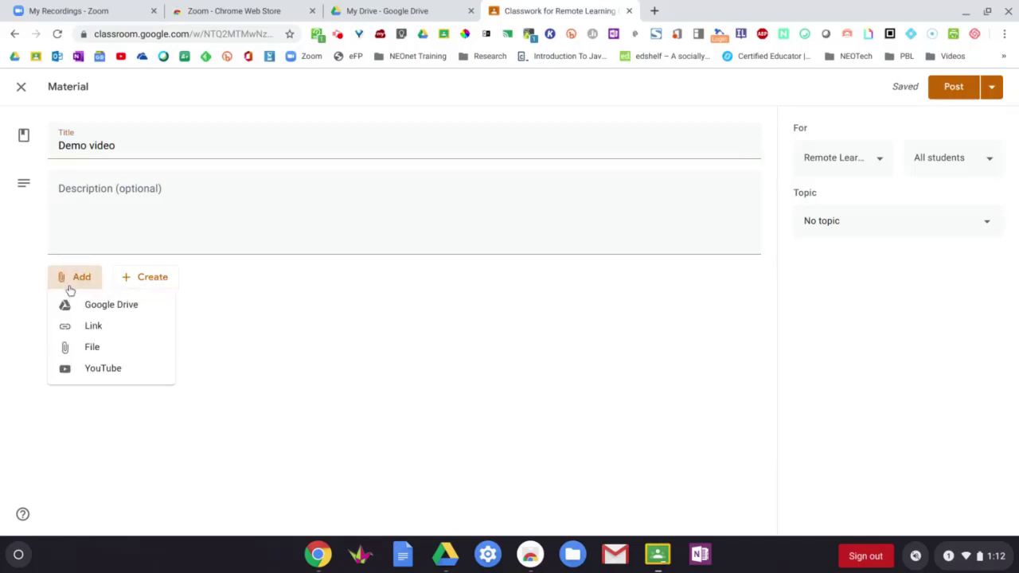
{"action": "left_click", "coordinate": [102, 308]}
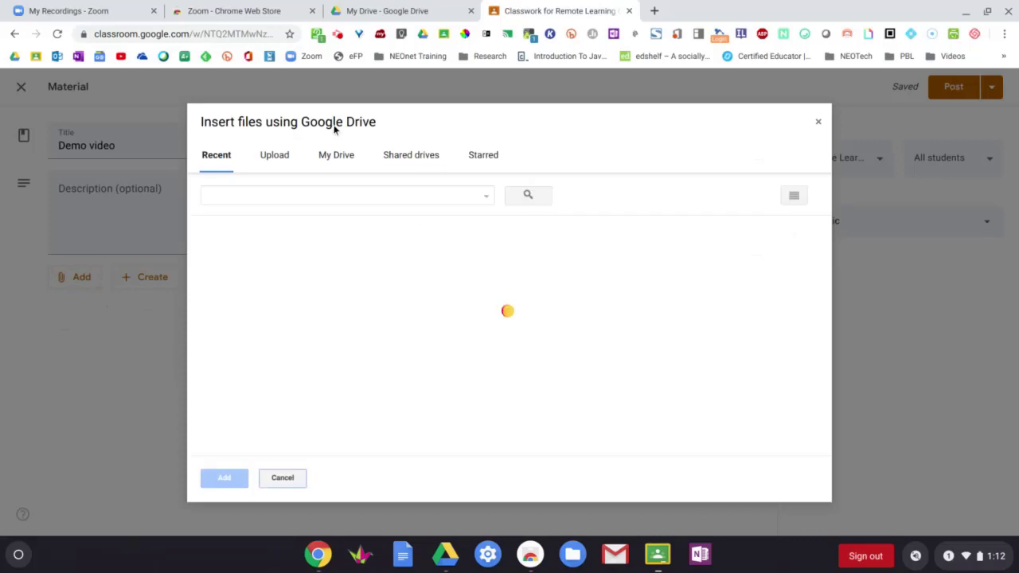
{"action": "left_click", "coordinate": [252, 322]}
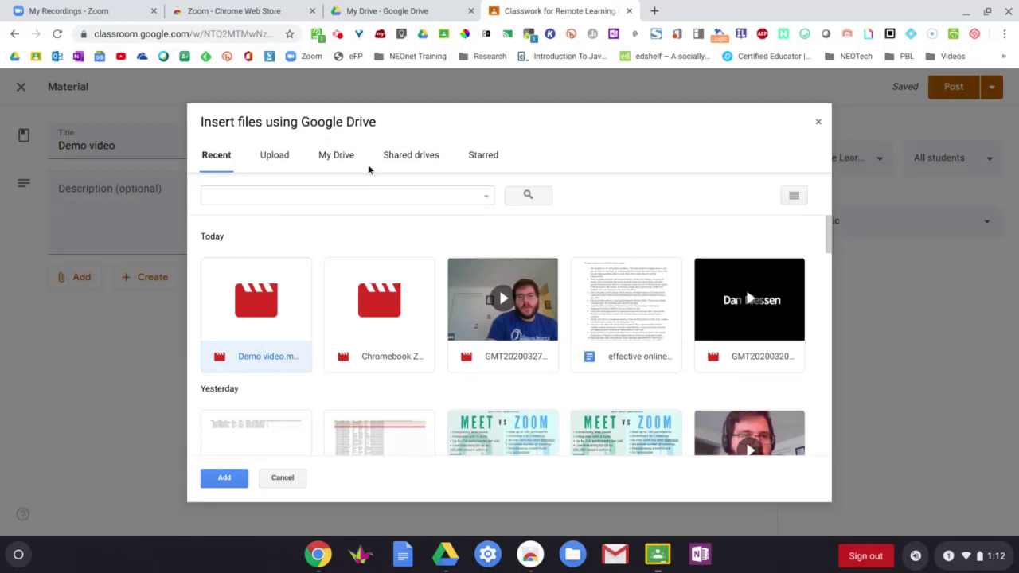
{"action": "left_click", "coordinate": [341, 157]}
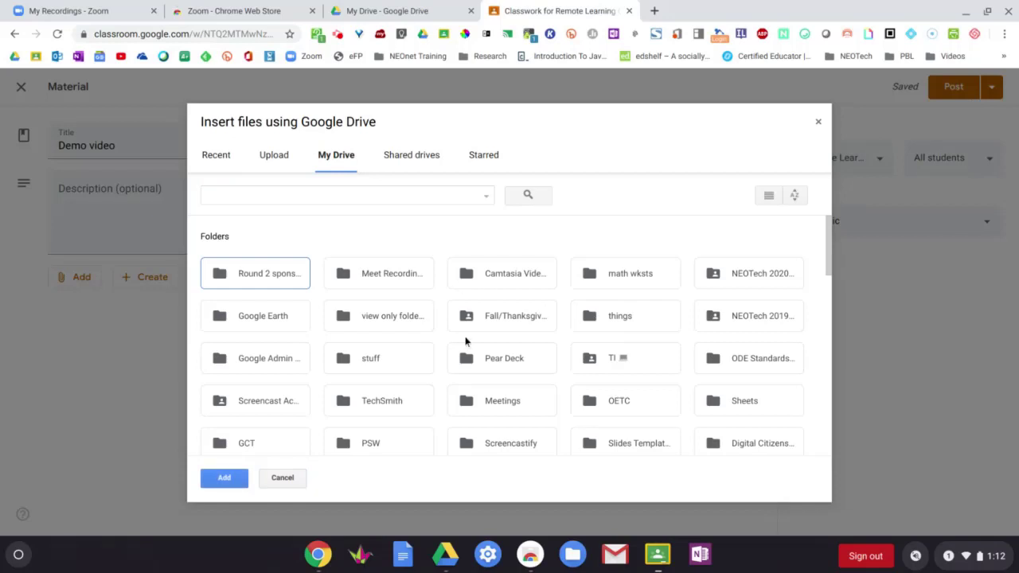
{"action": "scroll", "coordinate": [581, 334], "scroll_direction": "down", "scroll_amount": 1}
{"action": "scroll", "coordinate": [382, 283], "scroll_direction": "up", "scroll_amount": 1}
{"action": "left_click", "coordinate": [218, 158]}
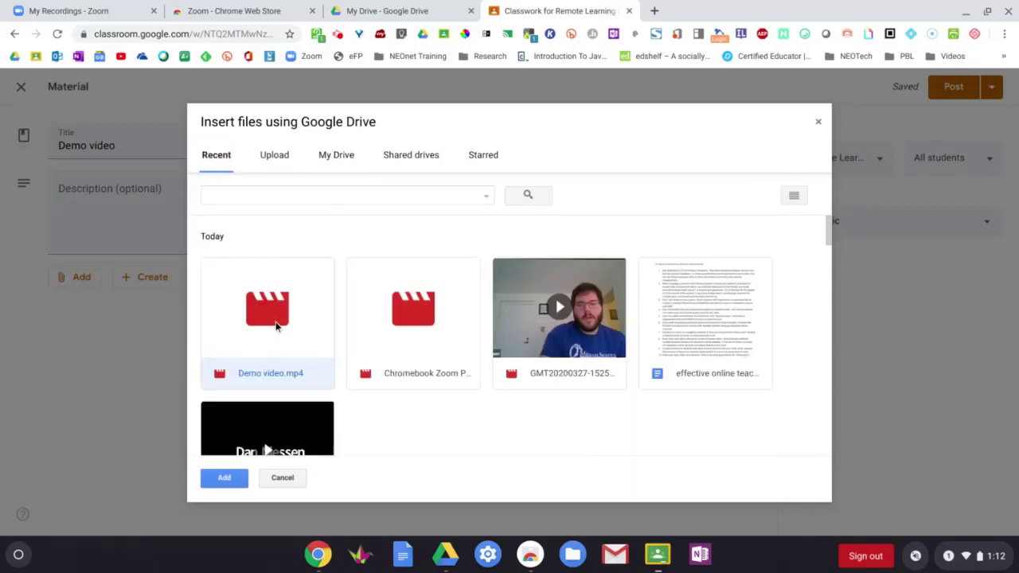
{"action": "left_click", "coordinate": [223, 482]}
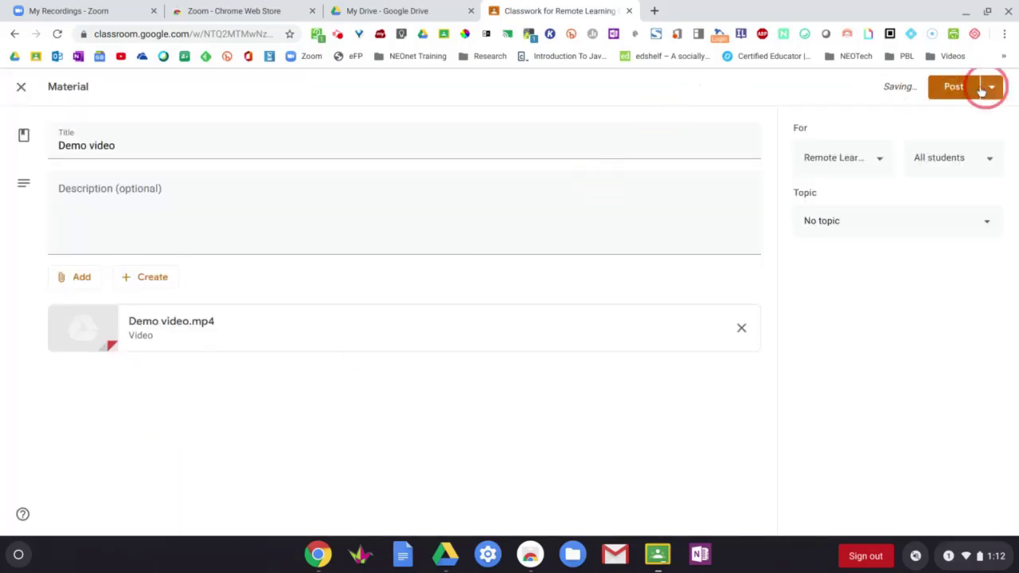
{"action": "left_click", "coordinate": [944, 88]}
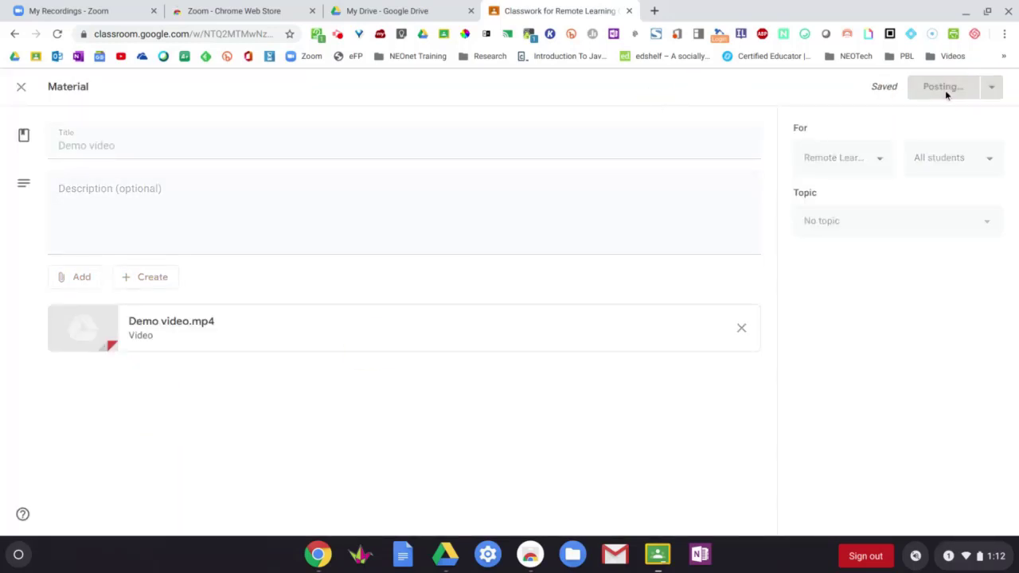